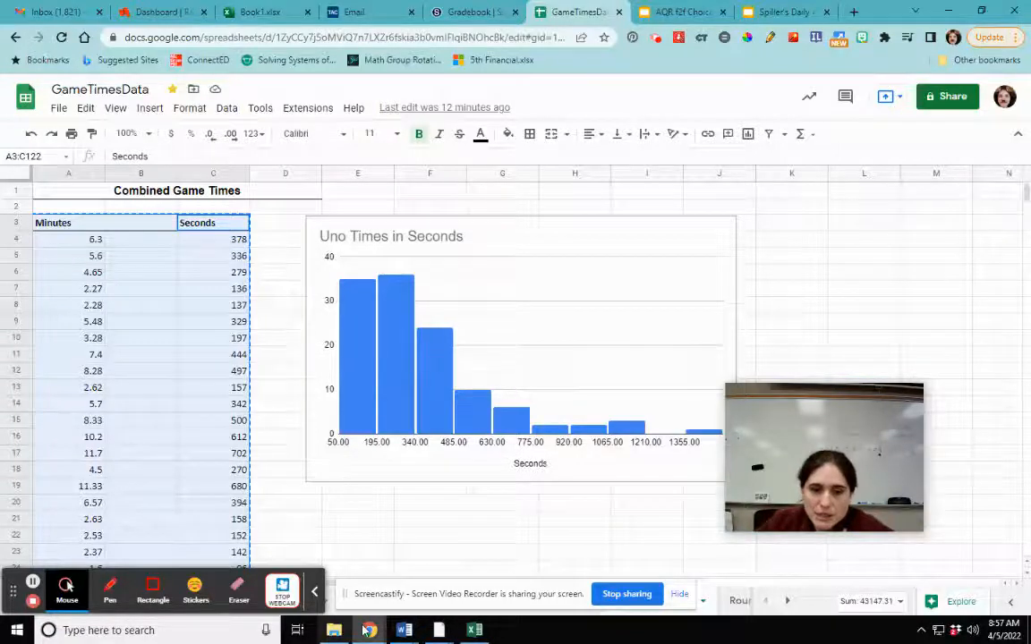
Switch to the Book1.xlsx workbook in Excel for the web and look through the selected Seconds data in column C.
left_click(312, 594)
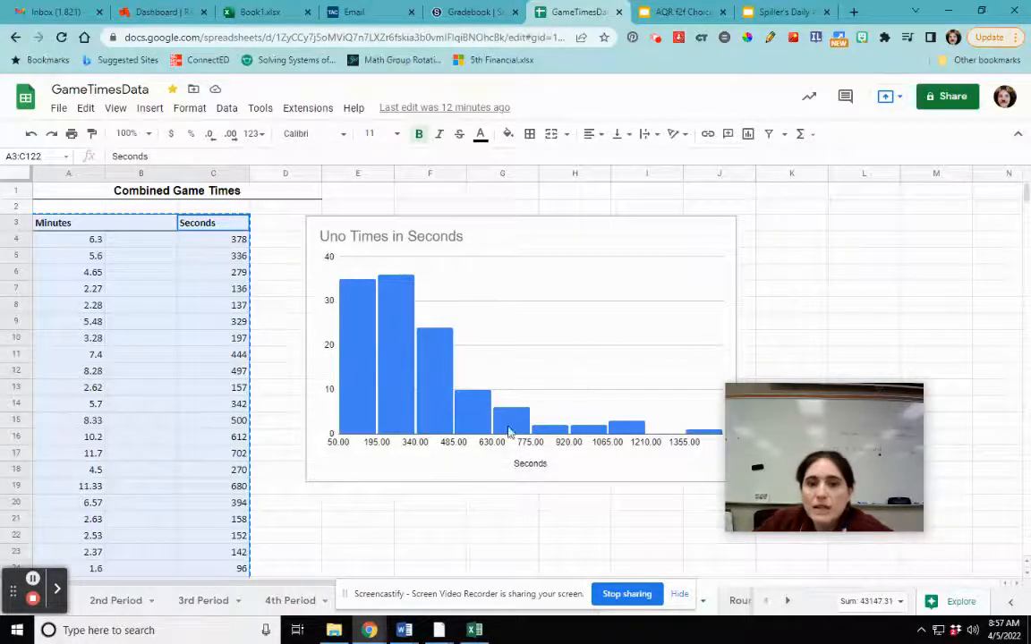
left_click(268, 12)
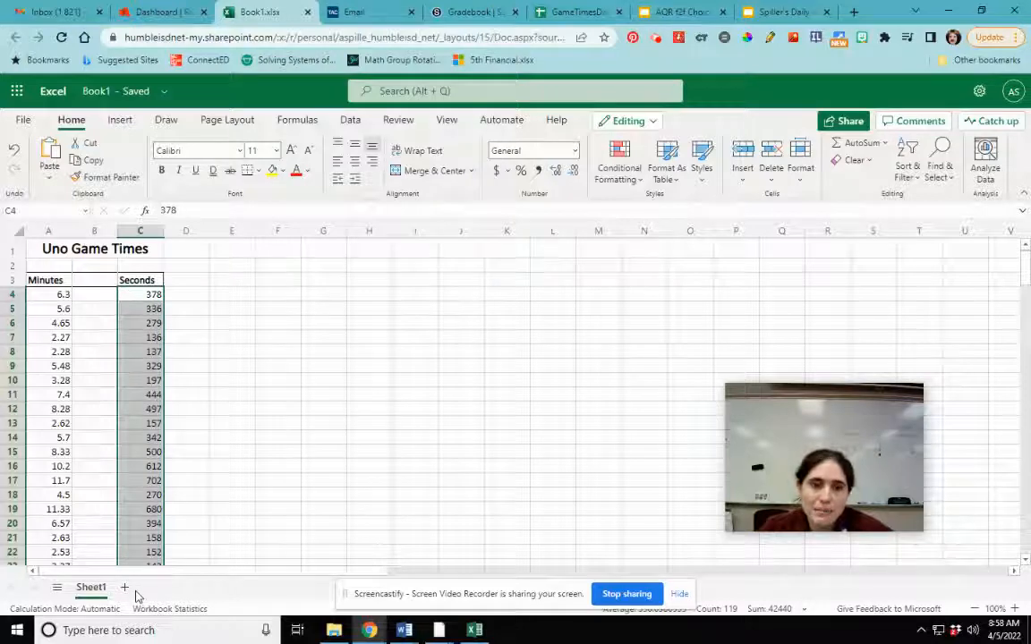
scroll(273, 417, "down", 6)
scroll(273, 417, "down", 7)
scroll(273, 417, "up", 14)
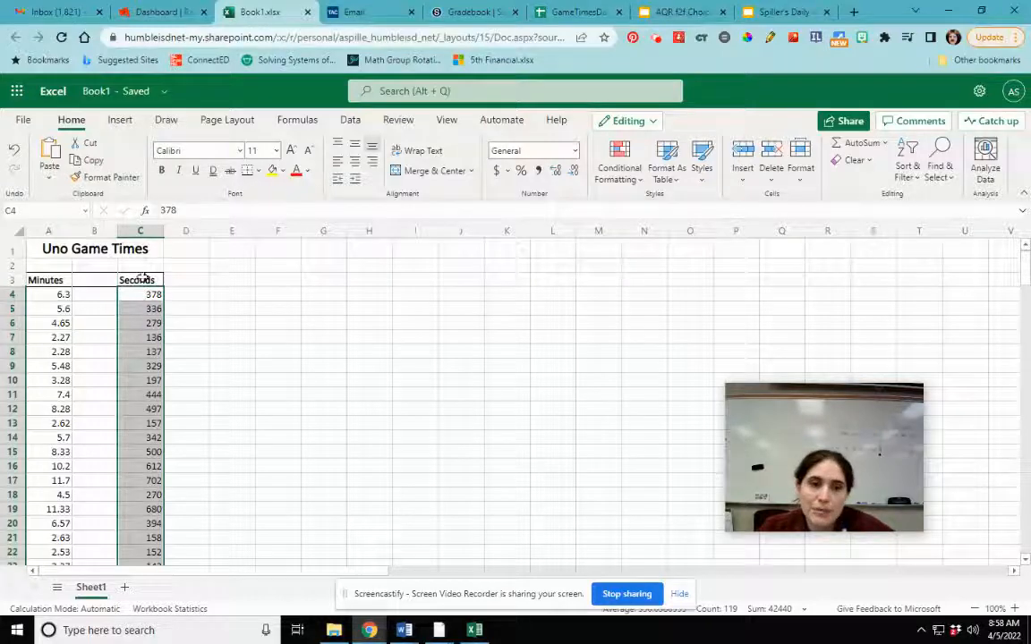
Insert a histogram of the selected Seconds data and move it closer to the data table, starting around column F.
left_click(122, 125)
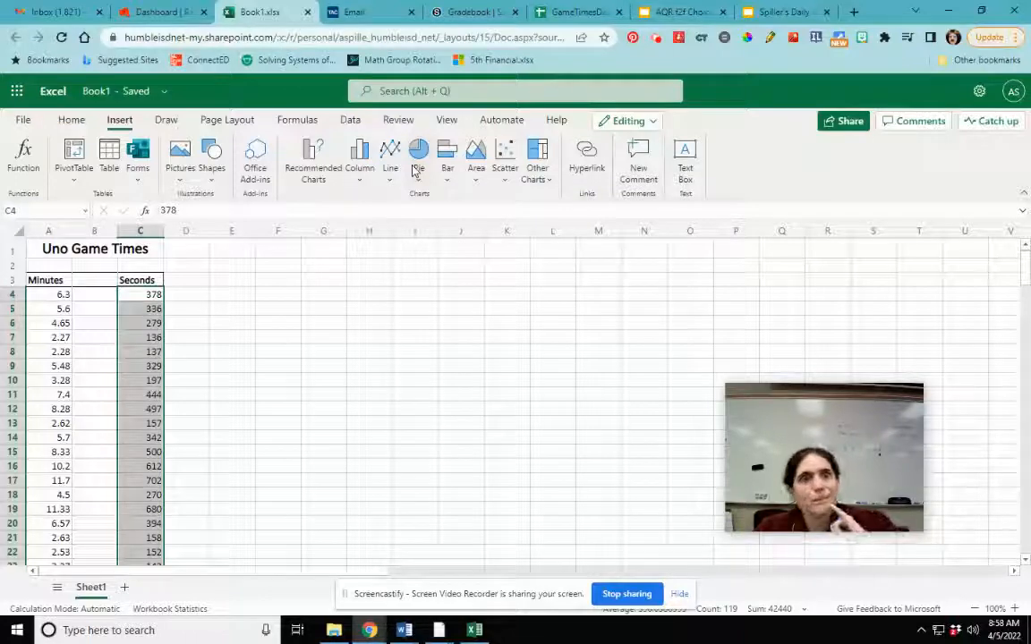
left_click(549, 183)
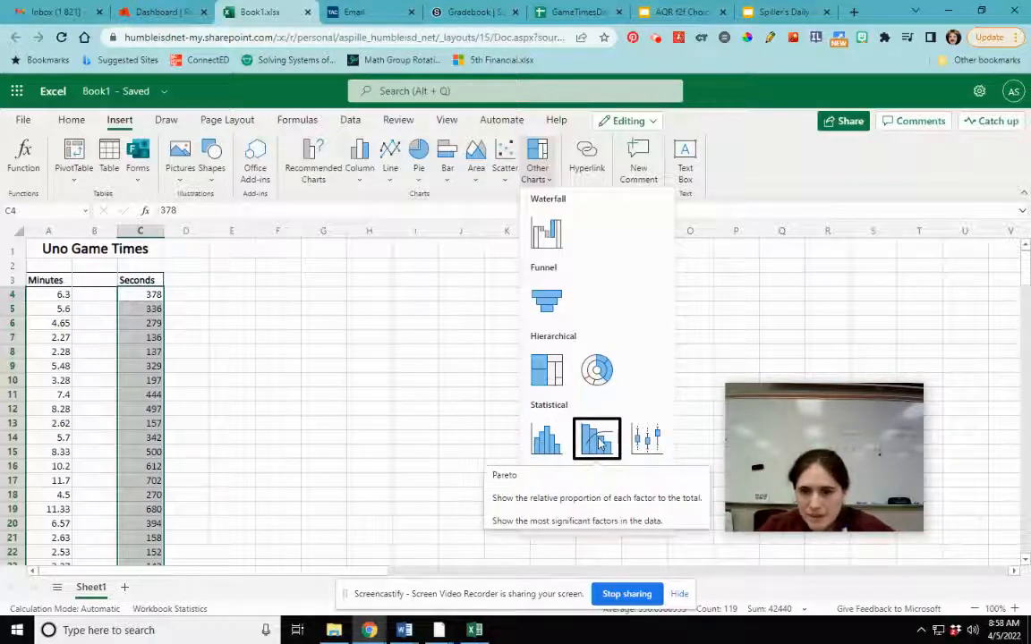
left_click(543, 439)
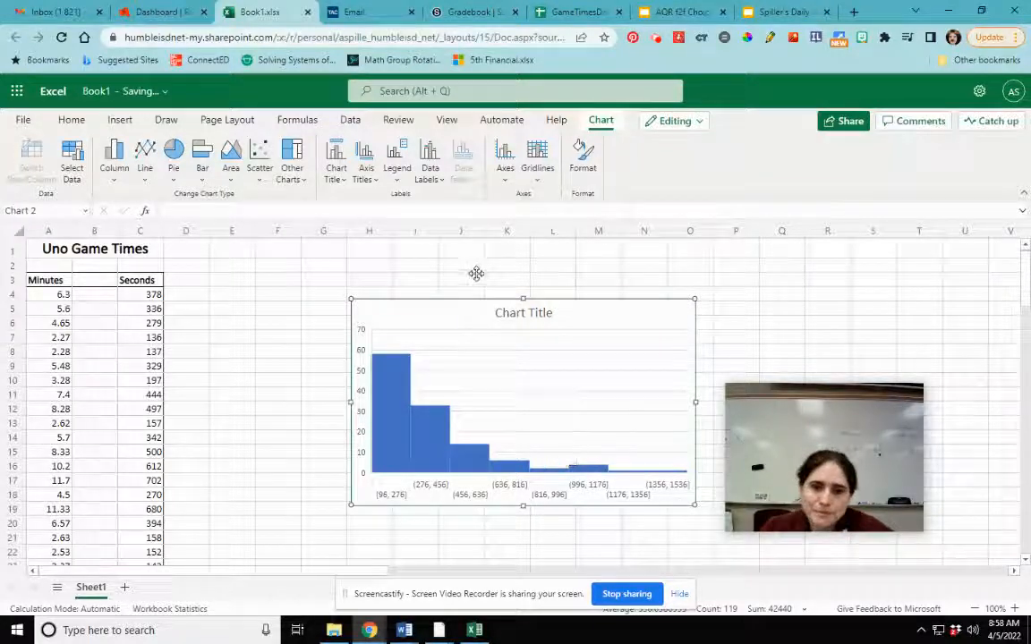
left_click_drag(469, 313, 371, 289)
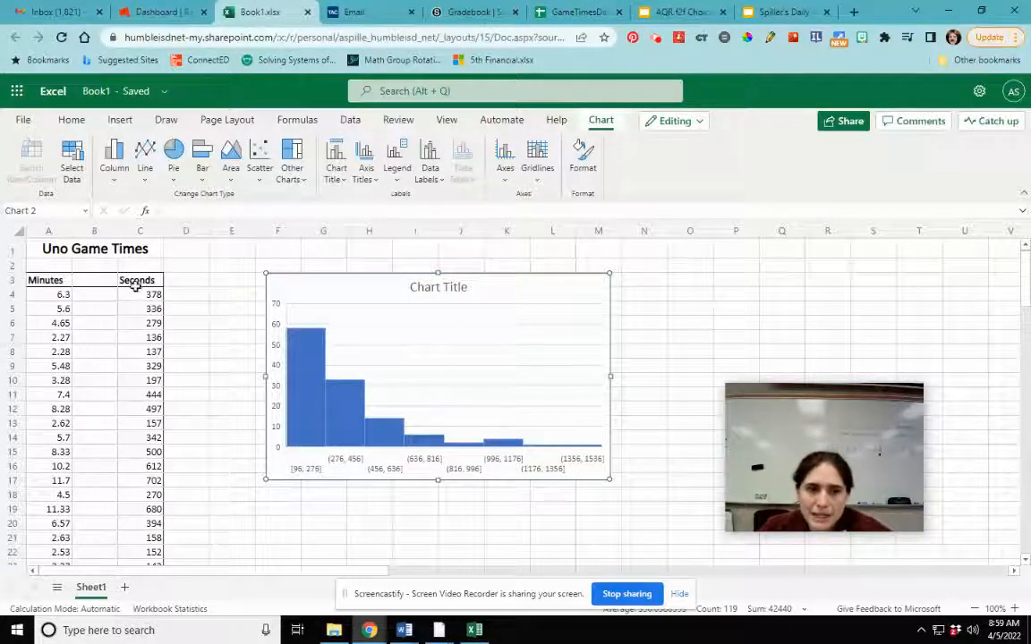
Change the histogram's title to "Uno Times in Seconds".
double_click(435, 292)
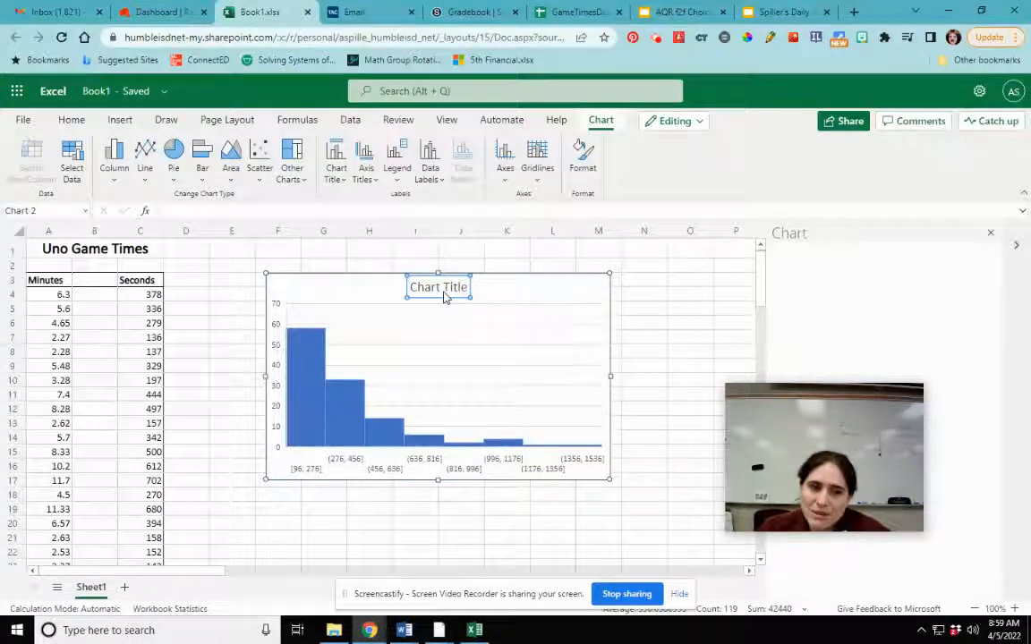
left_click(450, 288)
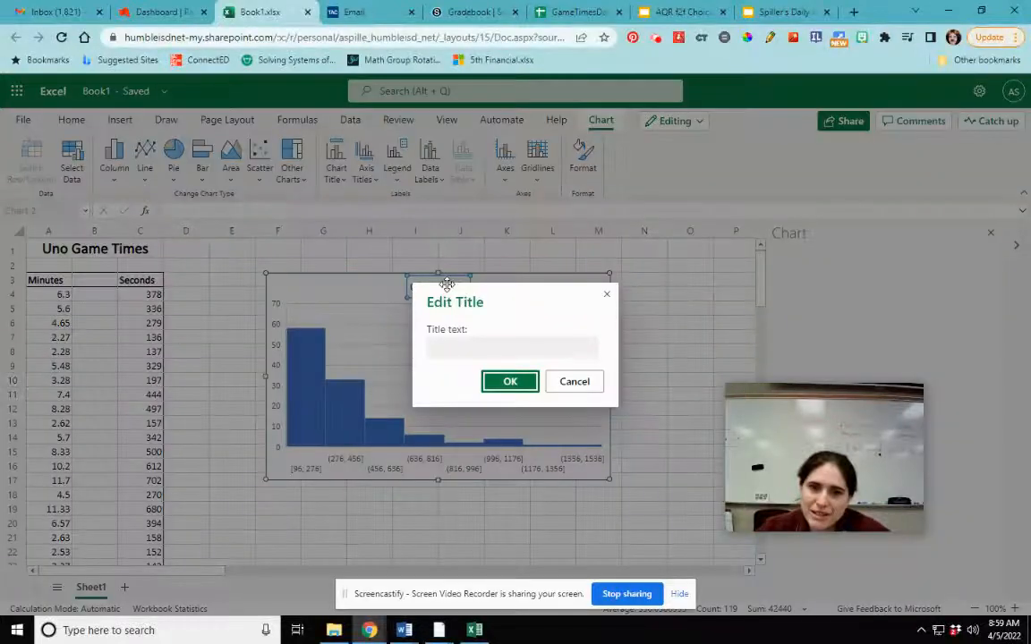
left_click(495, 351)
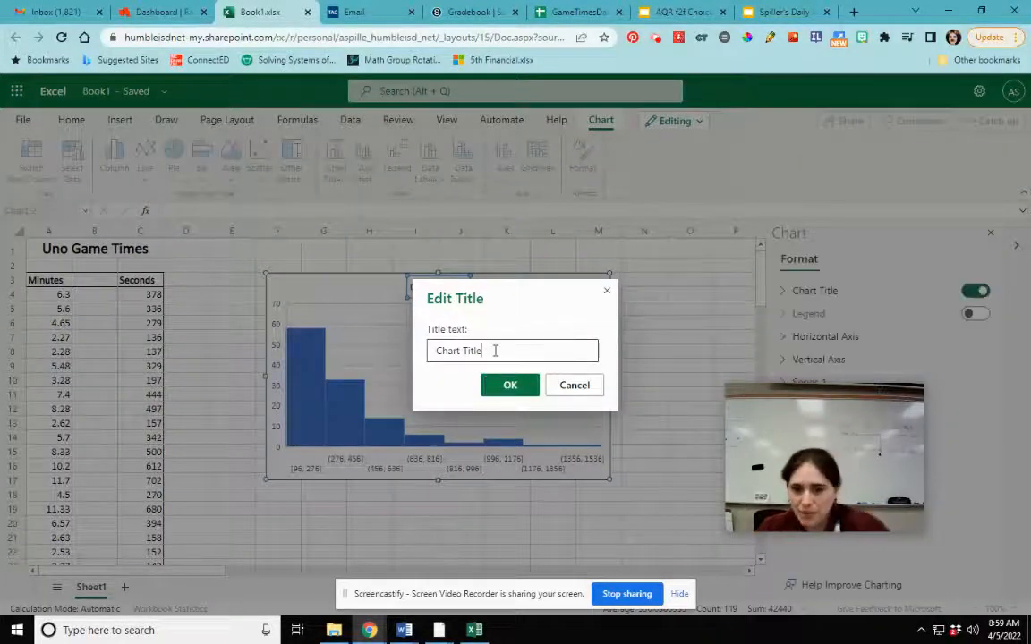
key("BackSpace")
key("BackSpace")
key("BackSpace")
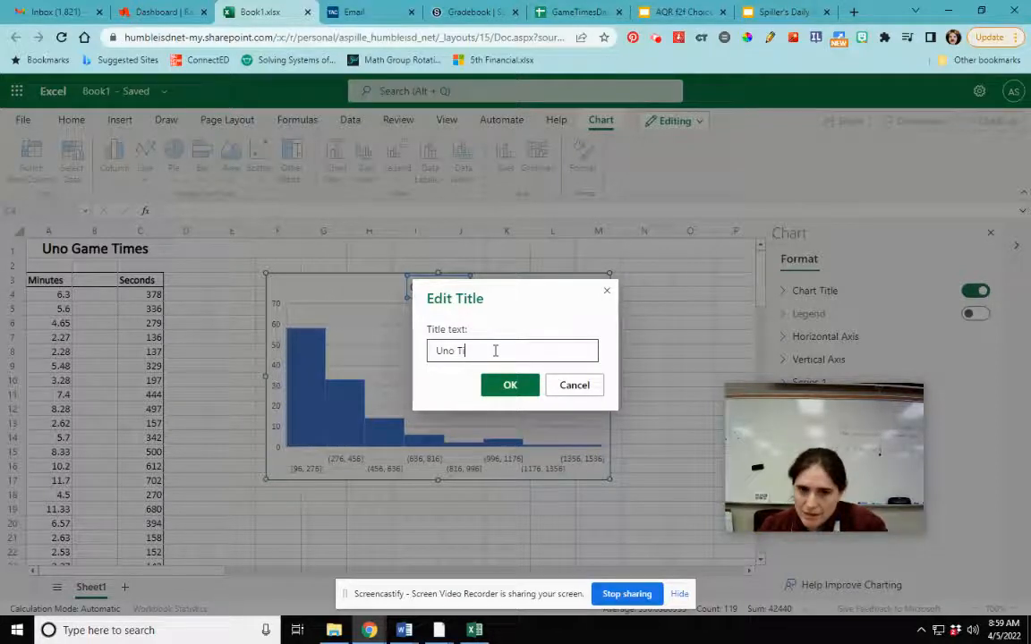
type("mes in Seconds")
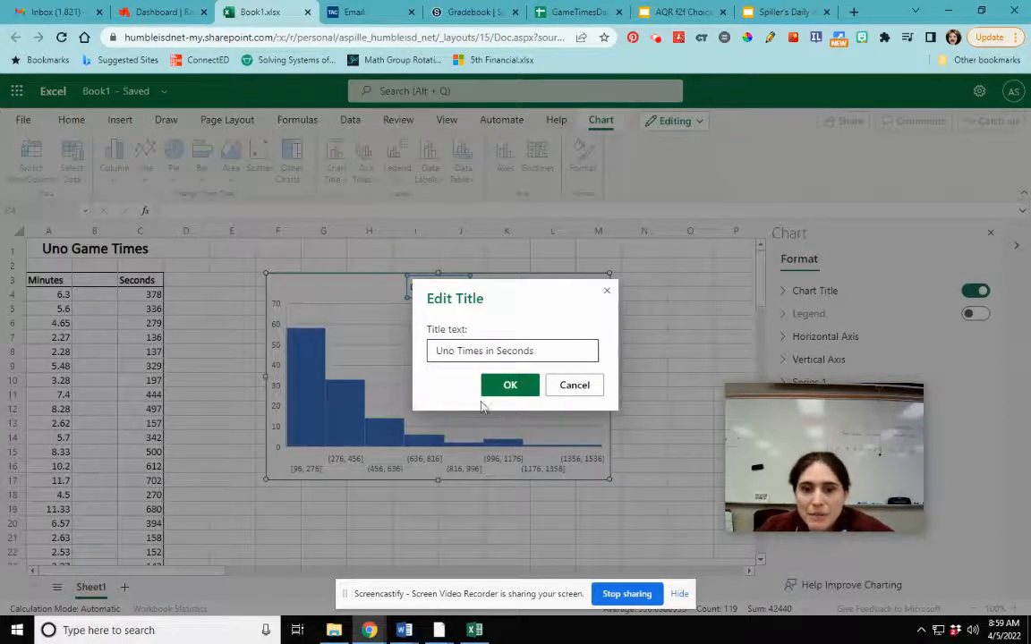
left_click(508, 384)
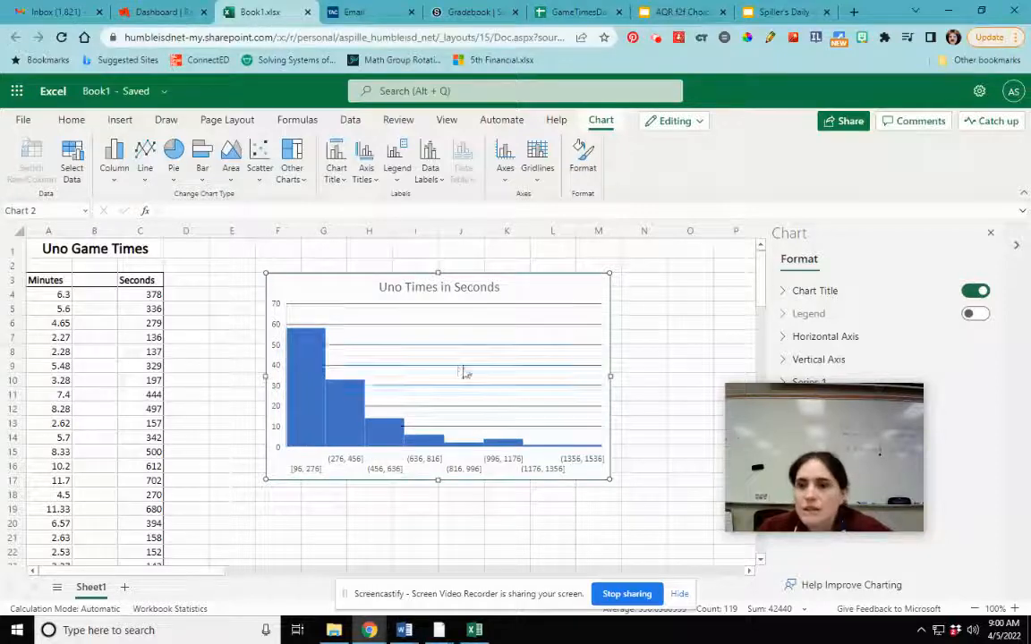
Set the gap width of the histogram's horizontal axis to 0.2.
left_click_drag(788, 418, 91, 335)
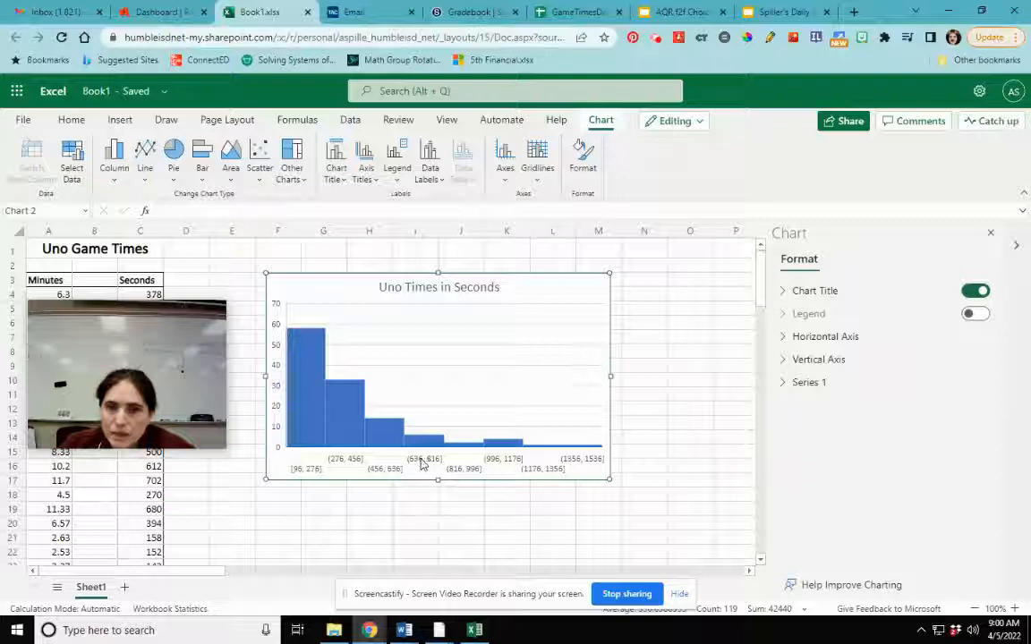
left_click(785, 337)
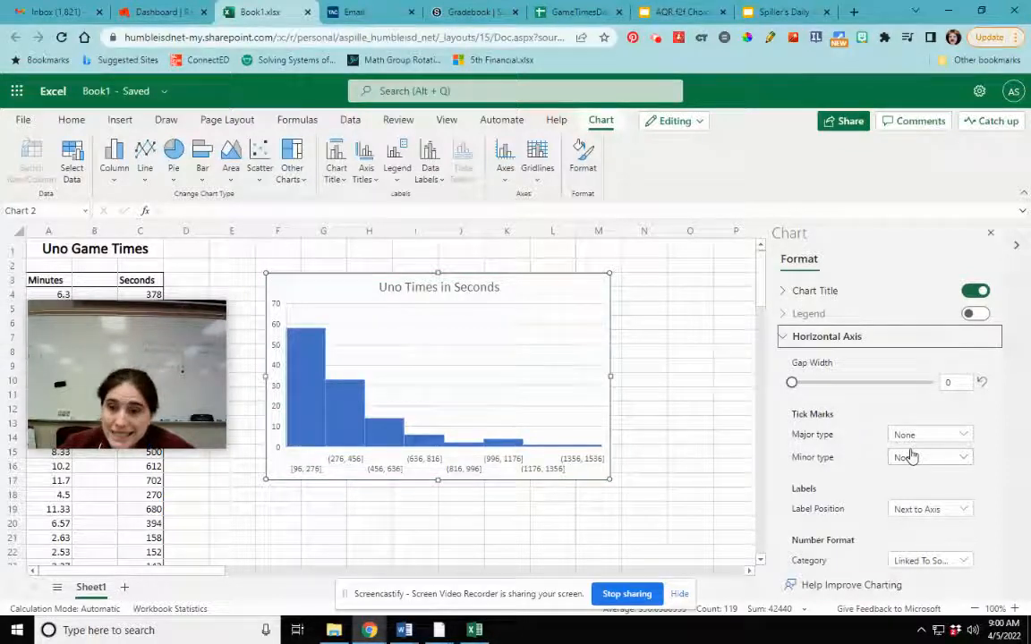
left_click_drag(792, 383, 810, 386)
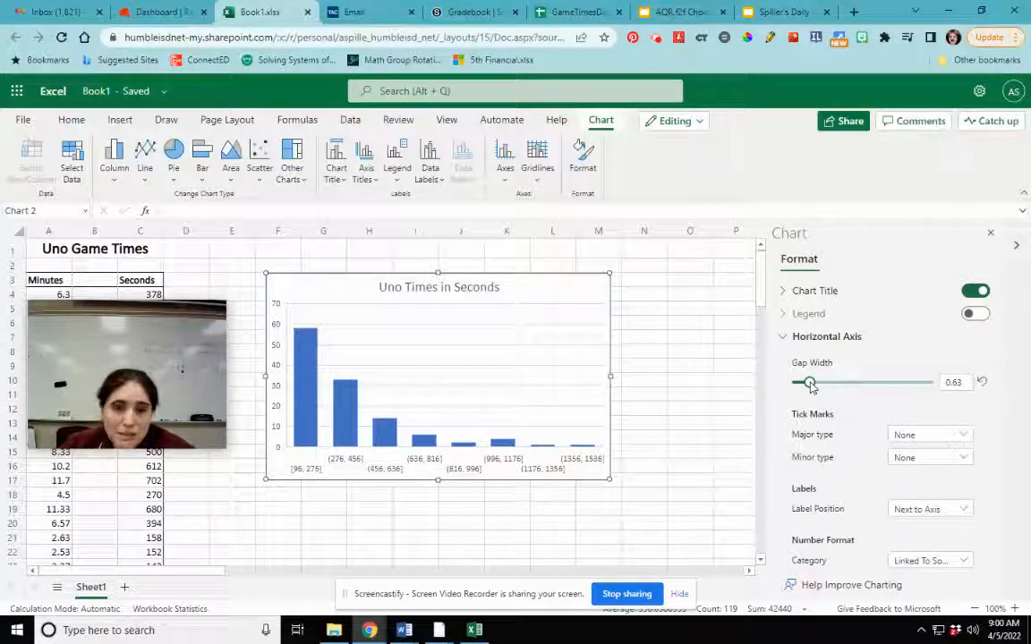
left_click_drag(810, 384, 800, 384)
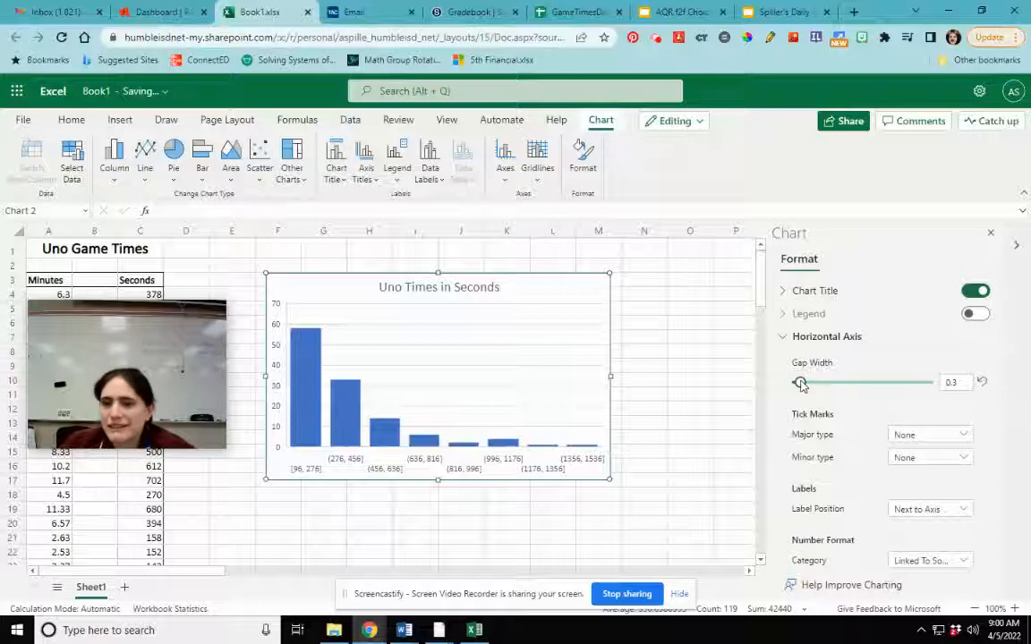
mouse_move(800, 385)
left_mouse_down()
mouse_move(850, 385)
mouse_move(799, 391)
left_mouse_up()
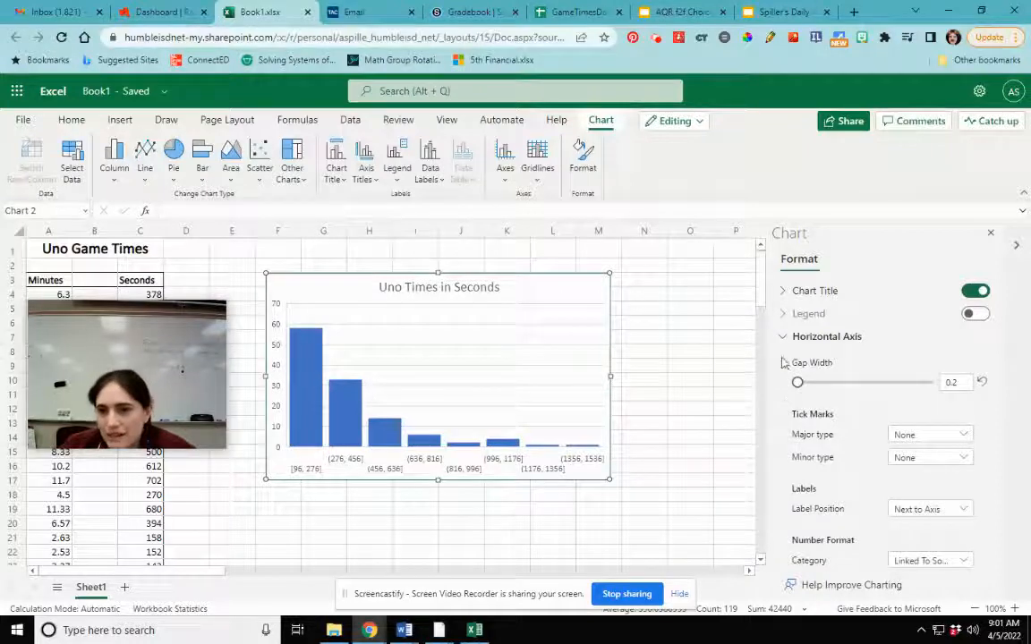
scroll(898, 490, "down", 3)
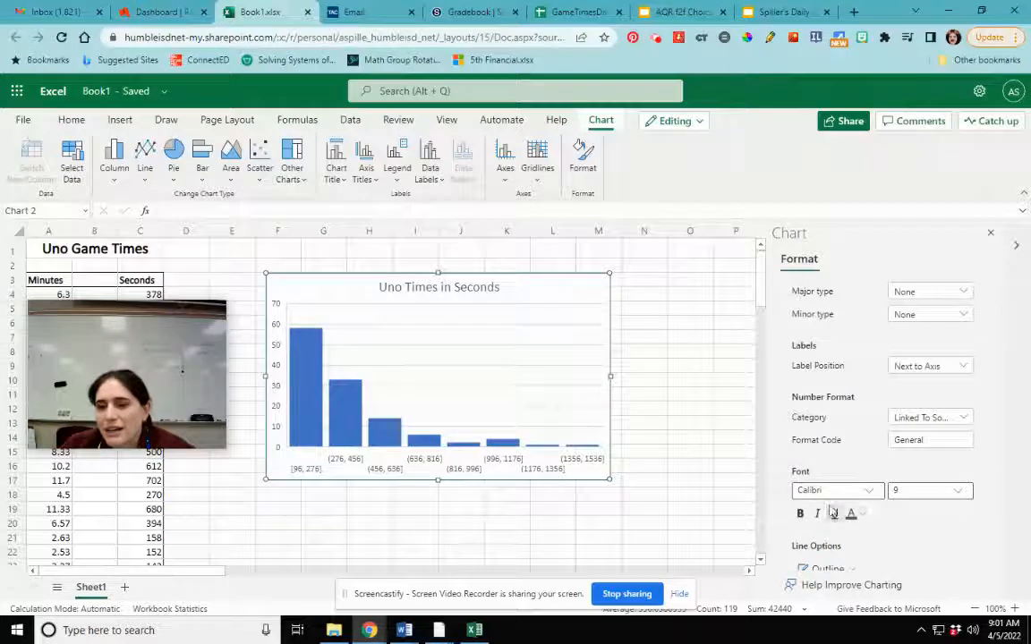
scroll(823, 416, "up", 2)
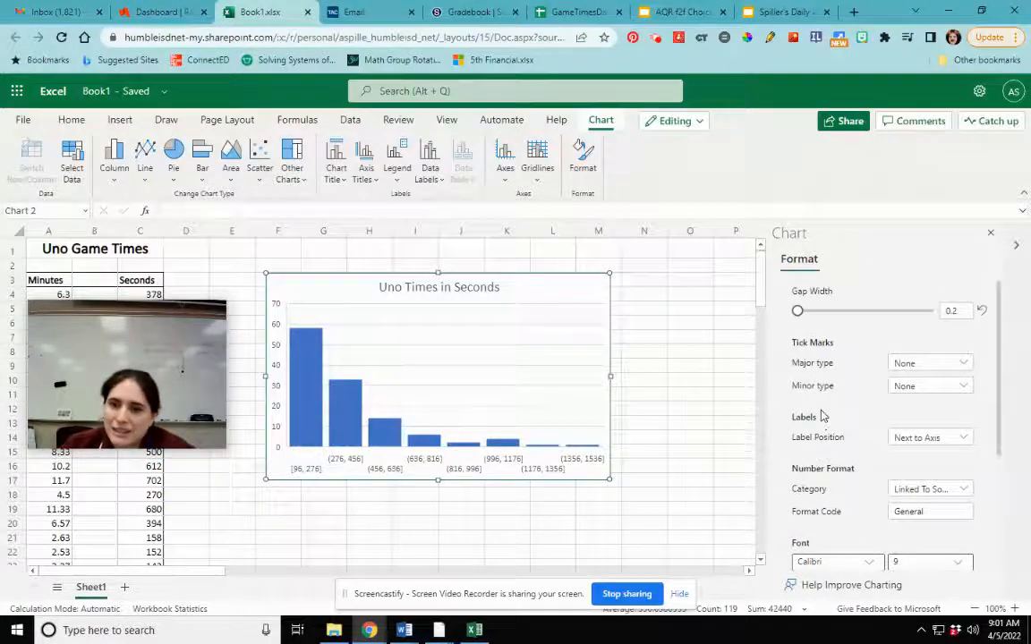
scroll(806, 300, "up", 2)
left_click(783, 337)
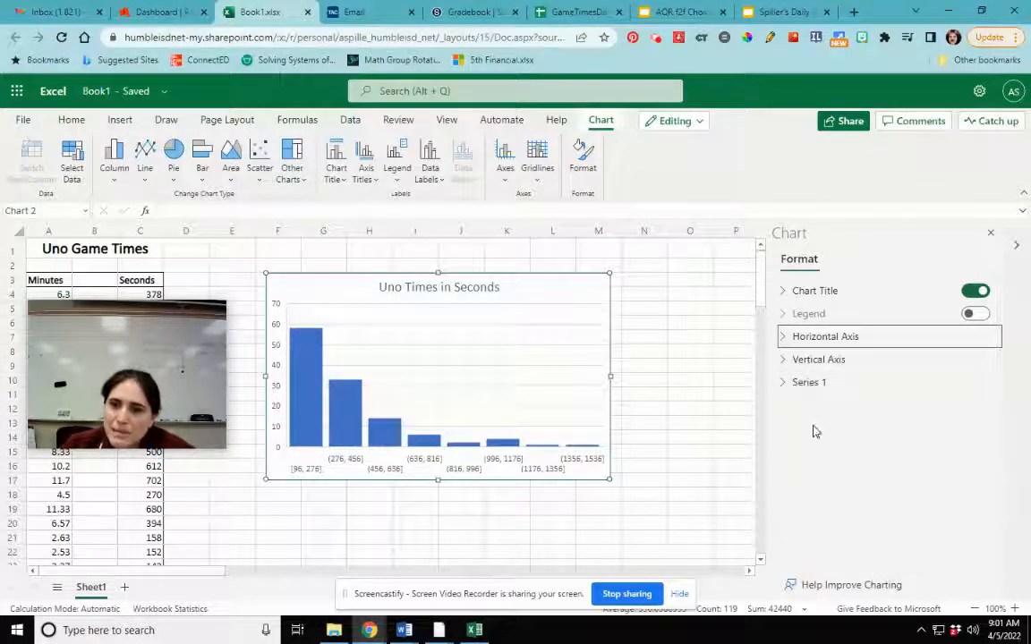
Rename the histogram's data series to "Seconds".
left_click(782, 383)
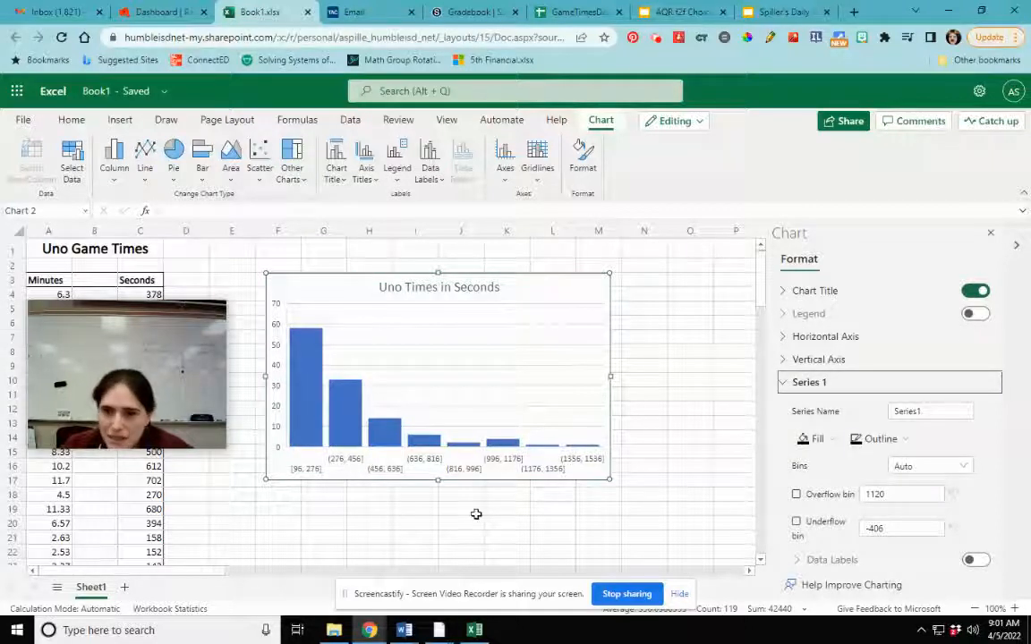
left_click(927, 409)
key("BackSpace")
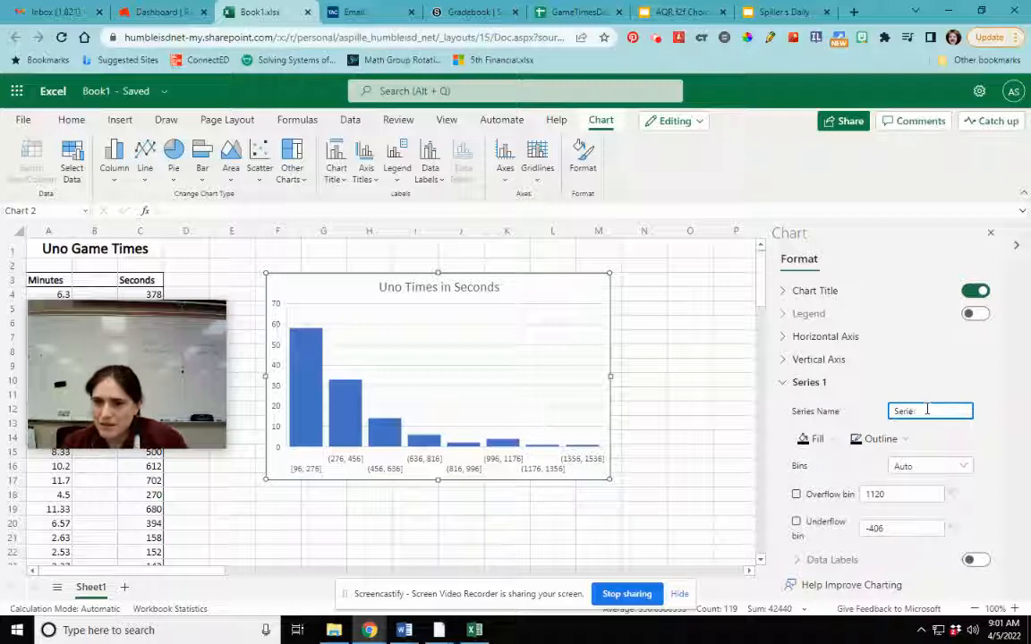
key("BackSpace")
type("econds")
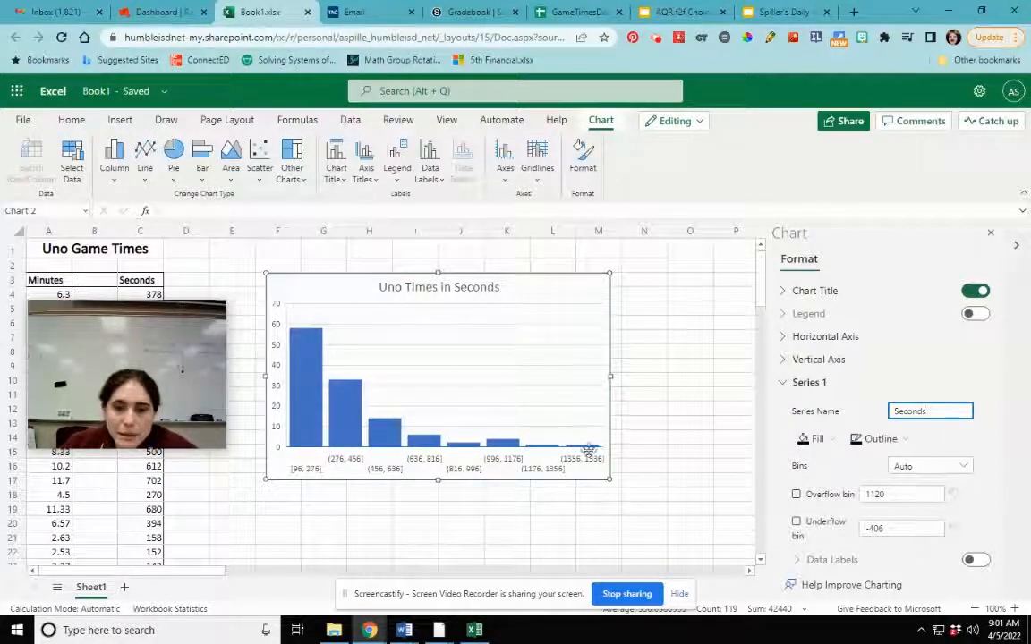
Define the Seconds series' bins by number of bins and set the number to 10.
left_click(955, 469)
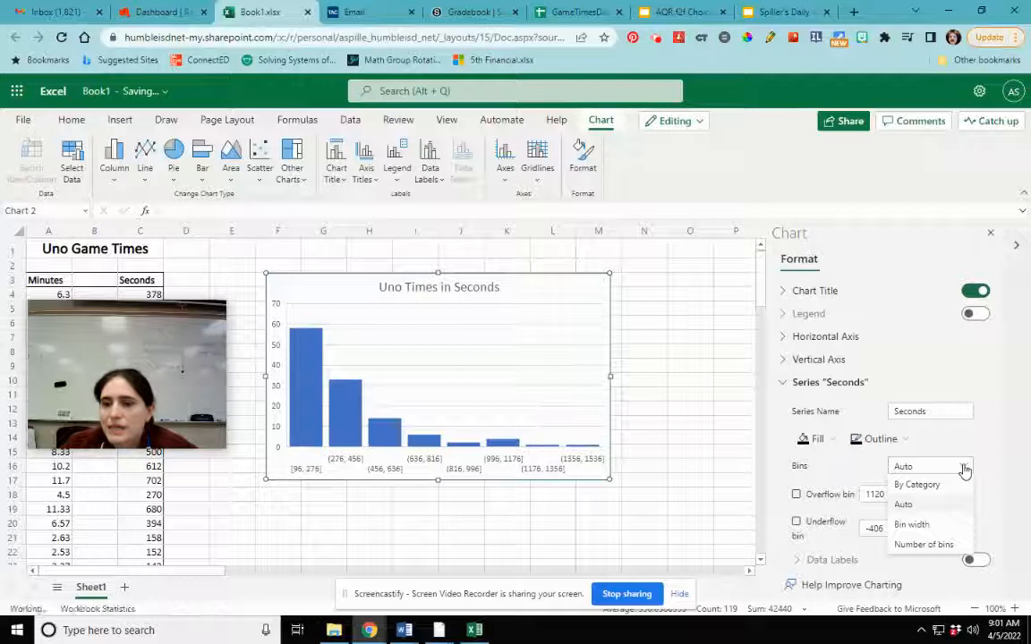
scroll(964, 472, "down", 1)
left_click(964, 439)
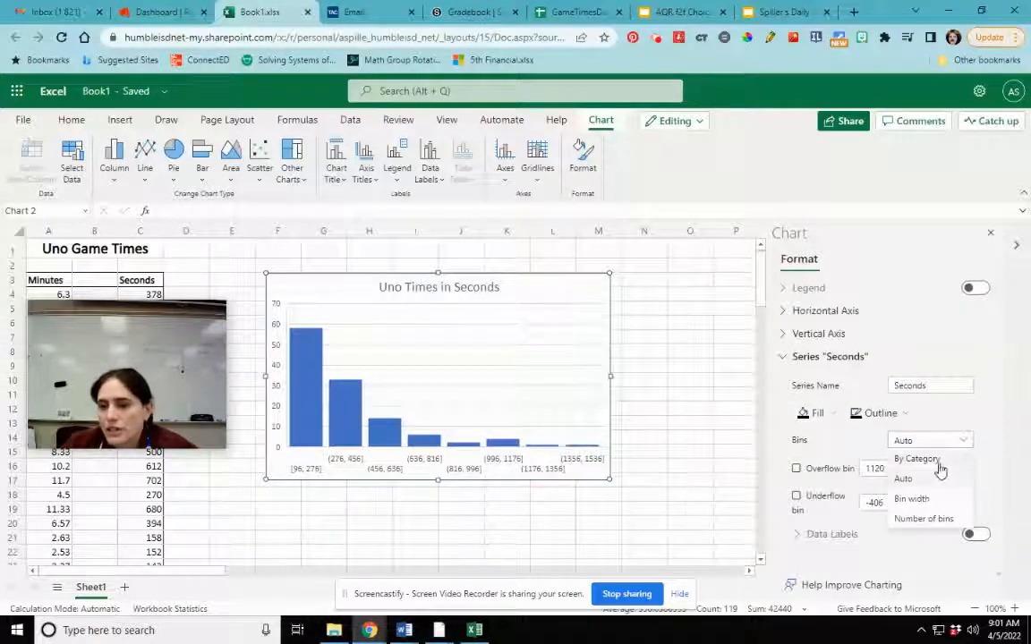
left_click(941, 519)
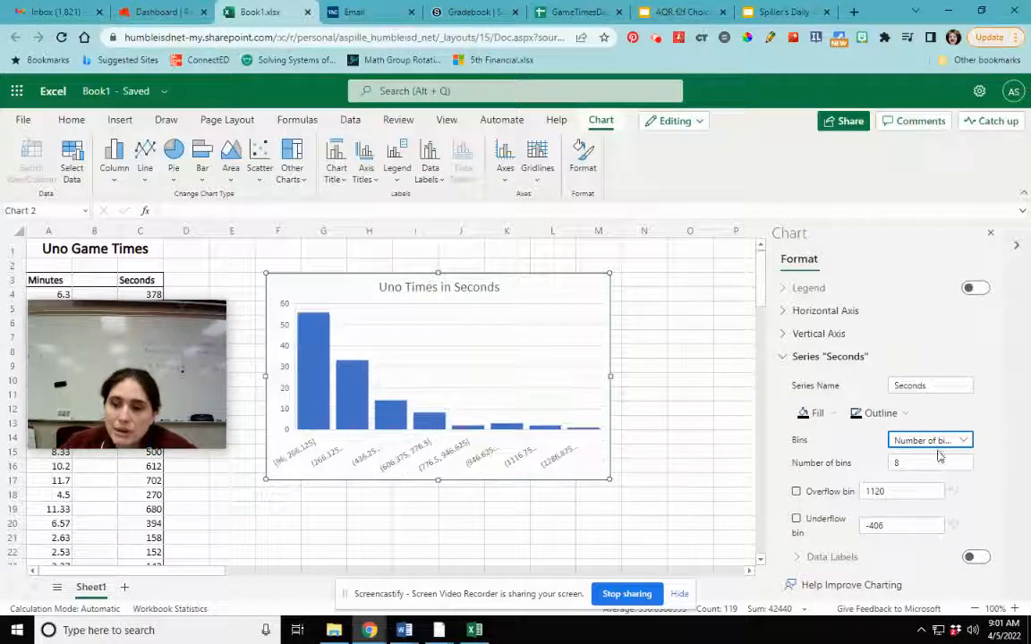
left_click(922, 464)
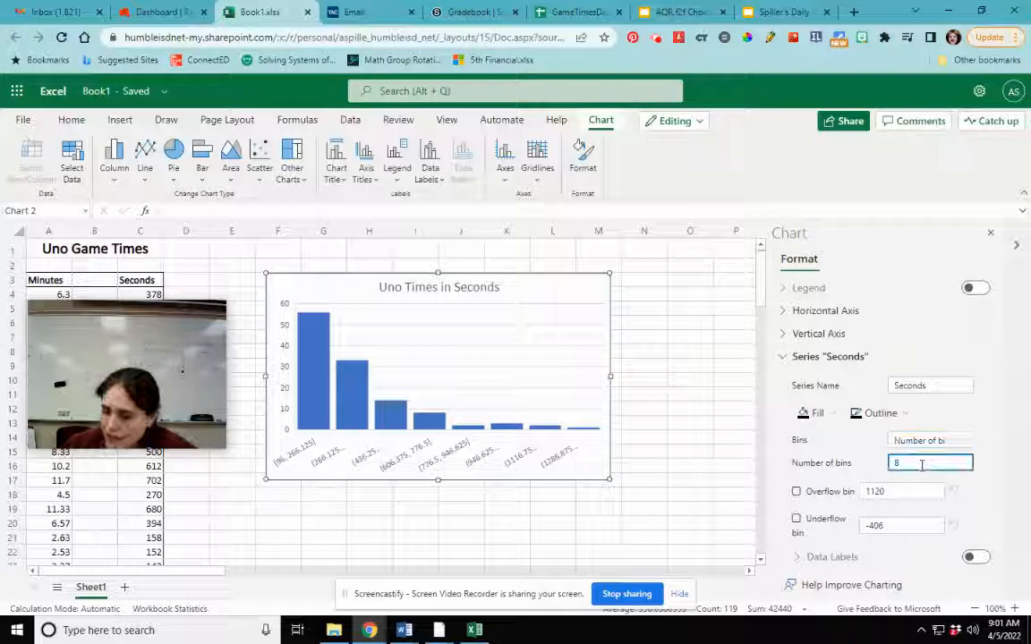
left_click(960, 522)
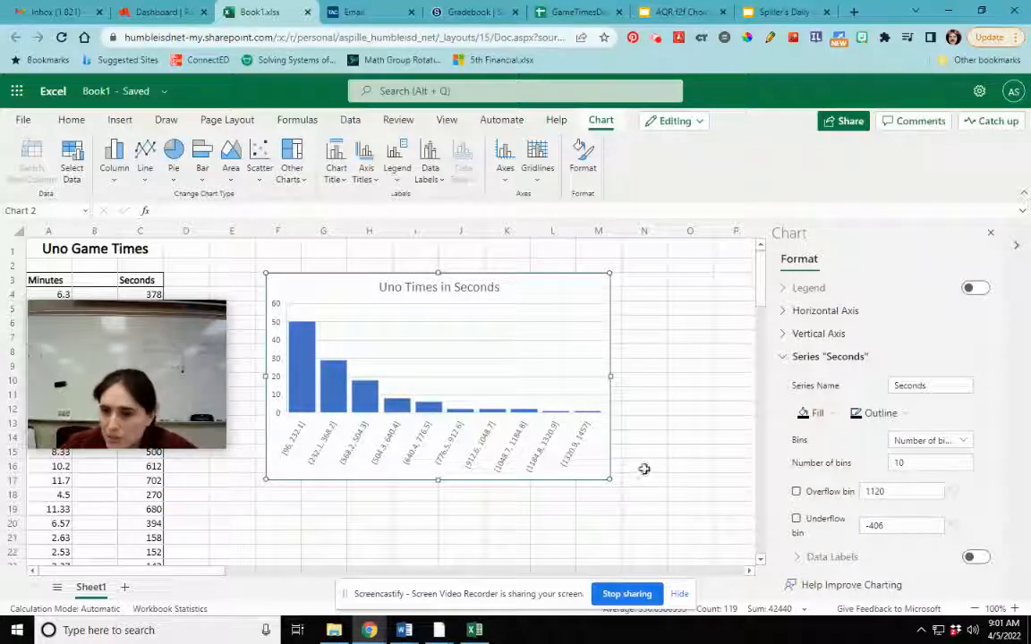
Change the Seconds series' bin definition to Bin width.
left_click(954, 442)
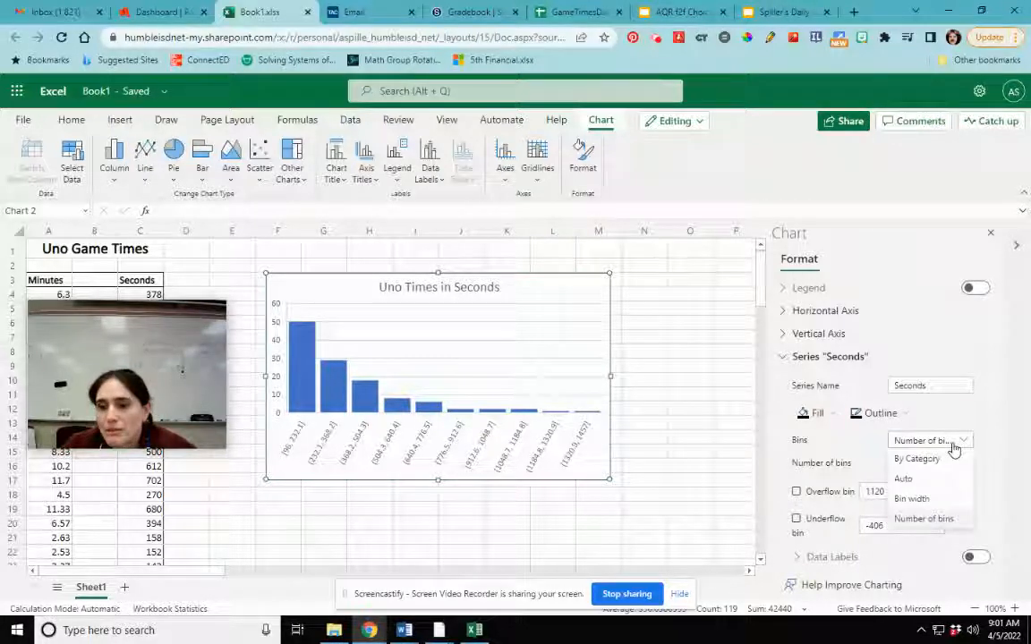
left_click(944, 501)
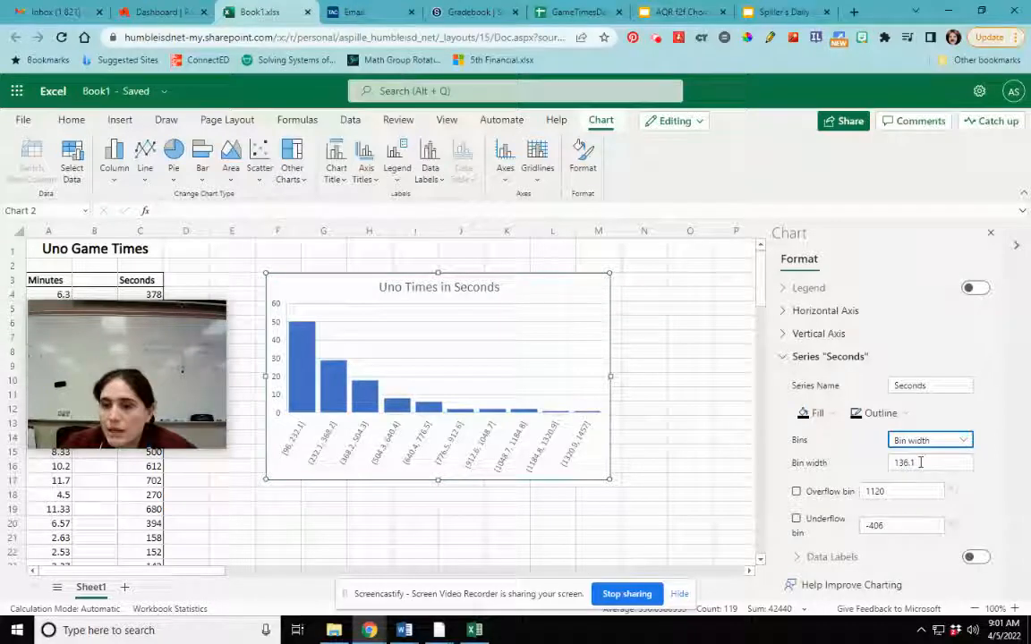